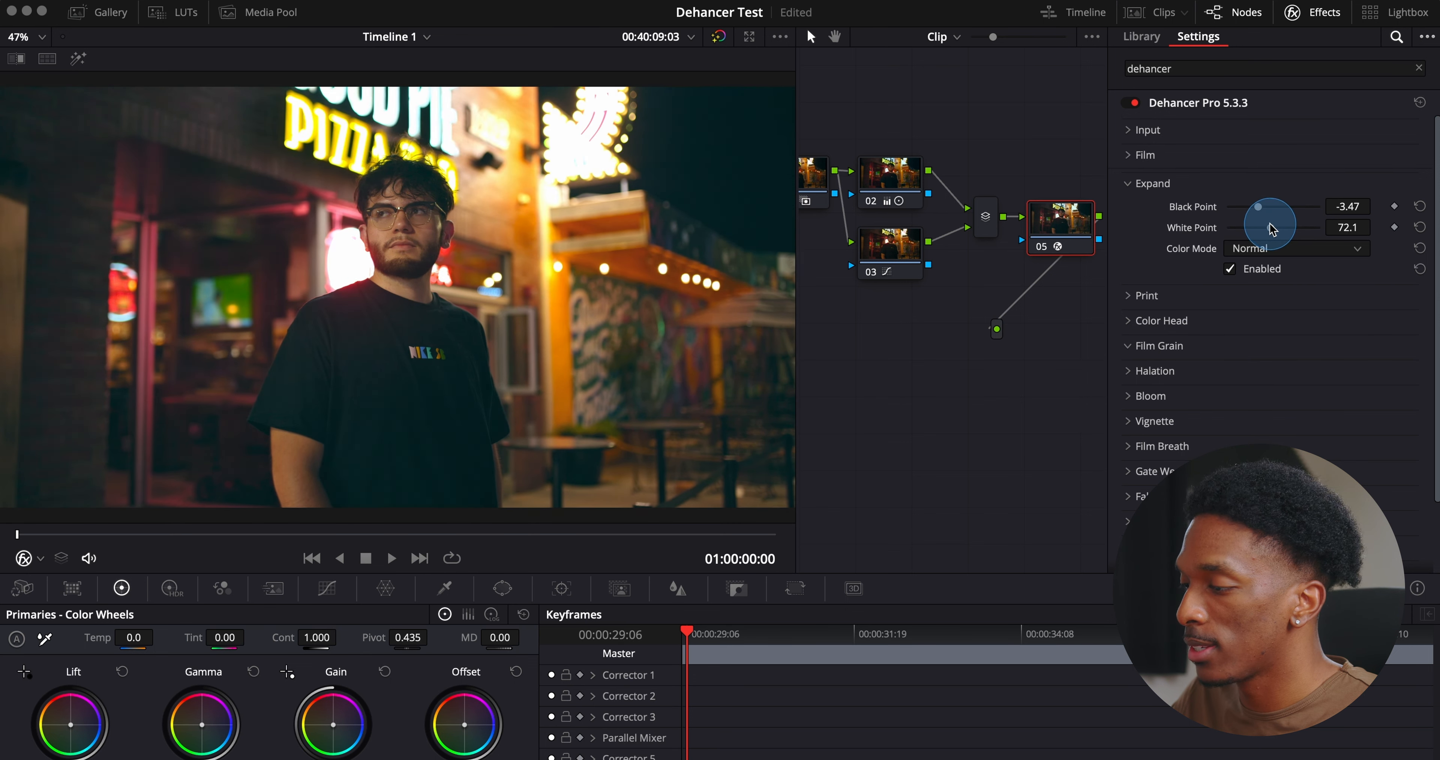
Disable the Expand adjustment and show the Color Head controls.
{"action": "left_click", "coordinate": [1232, 269]}
{"action": "left_click", "coordinate": [1152, 183]}
{"action": "left_click", "coordinate": [1160, 234]}
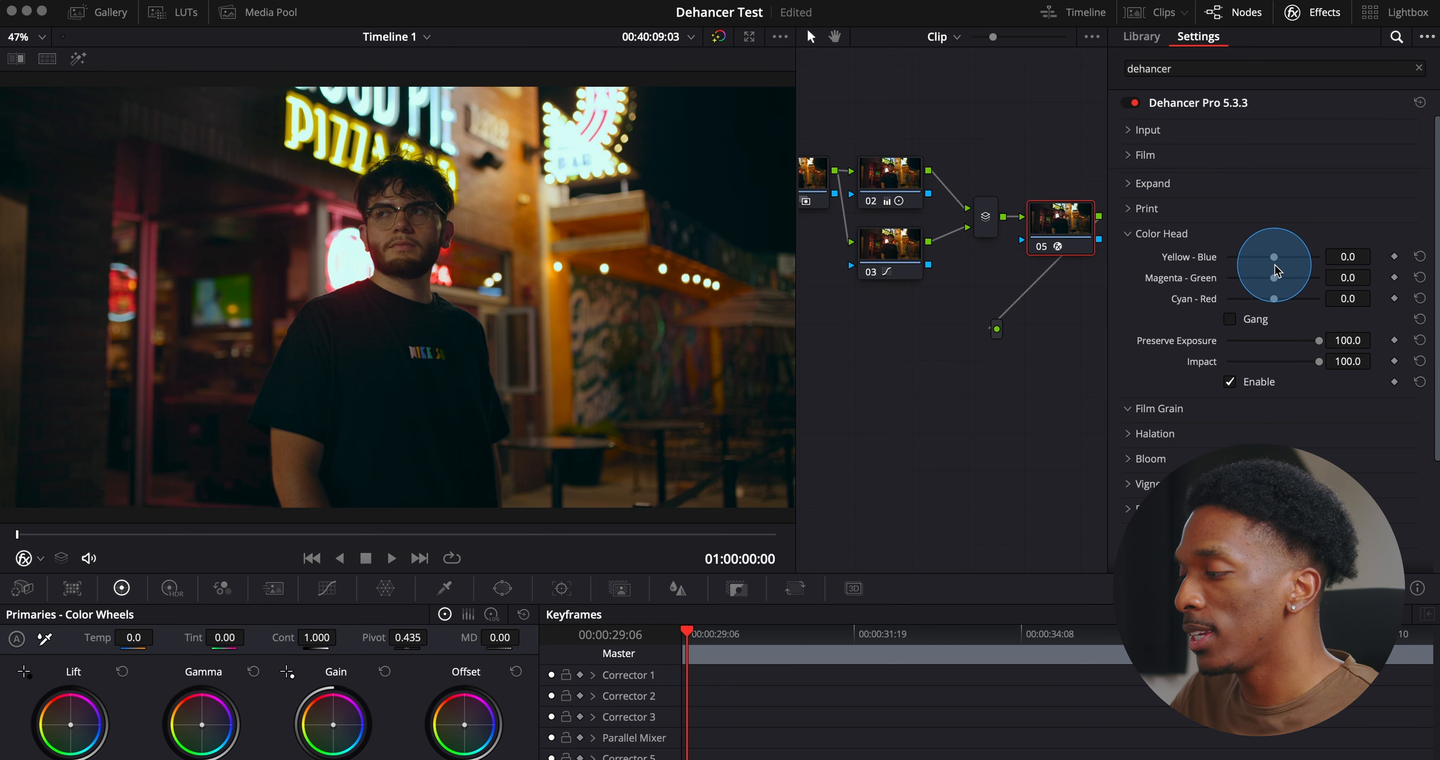
Try a Yellow-Blue shift of -13.3 and ganged values of 12.4 in Color Head, and disable the Color Head adjustment.
{"action": "left_click_drag", "start_coordinate": [1270, 258], "coordinate": [1267, 259]}
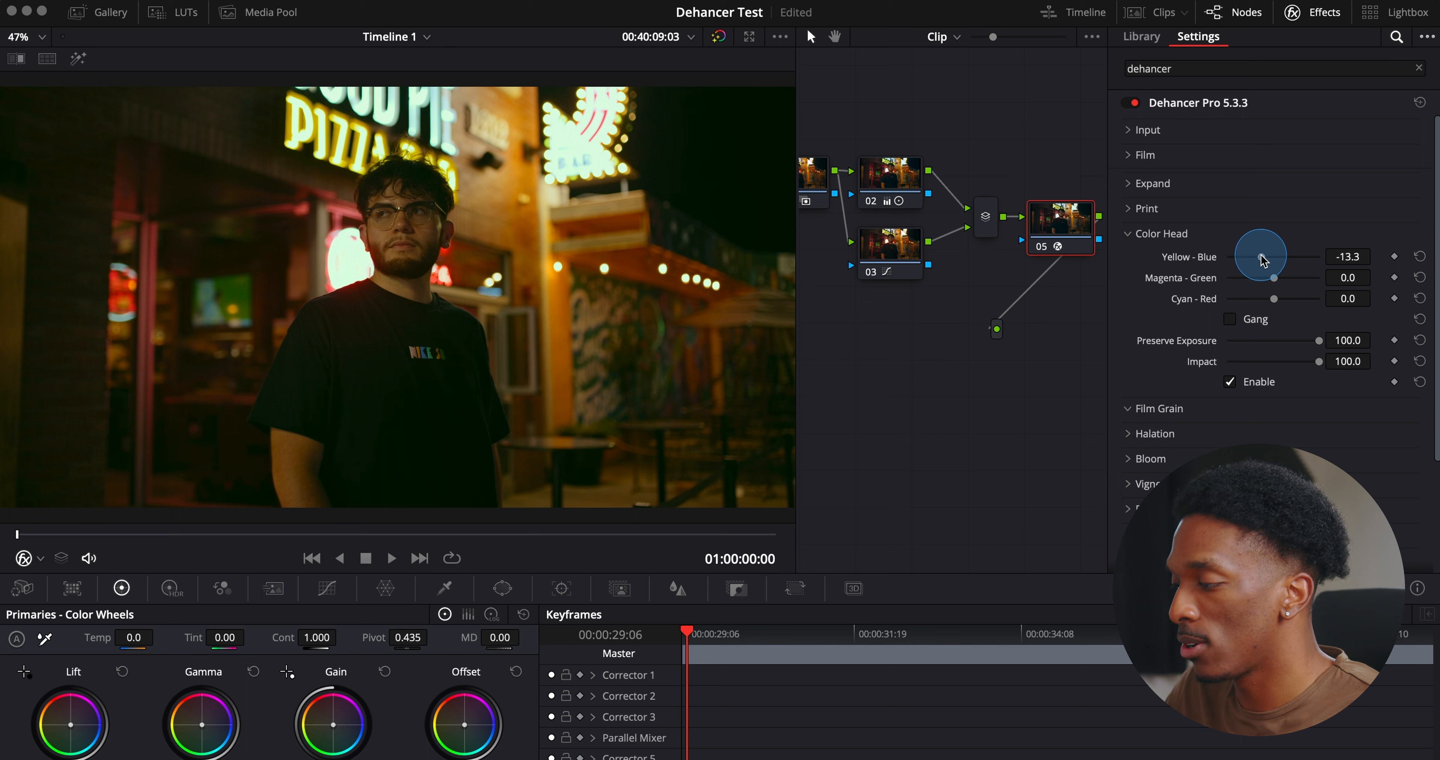
{"action": "left_click_drag", "start_coordinate": [1265, 259], "coordinate": [1296, 303]}
{"action": "left_click", "coordinate": [1232, 321]}
{"action": "left_click_drag", "start_coordinate": [1292, 298], "coordinate": [1284, 305]}
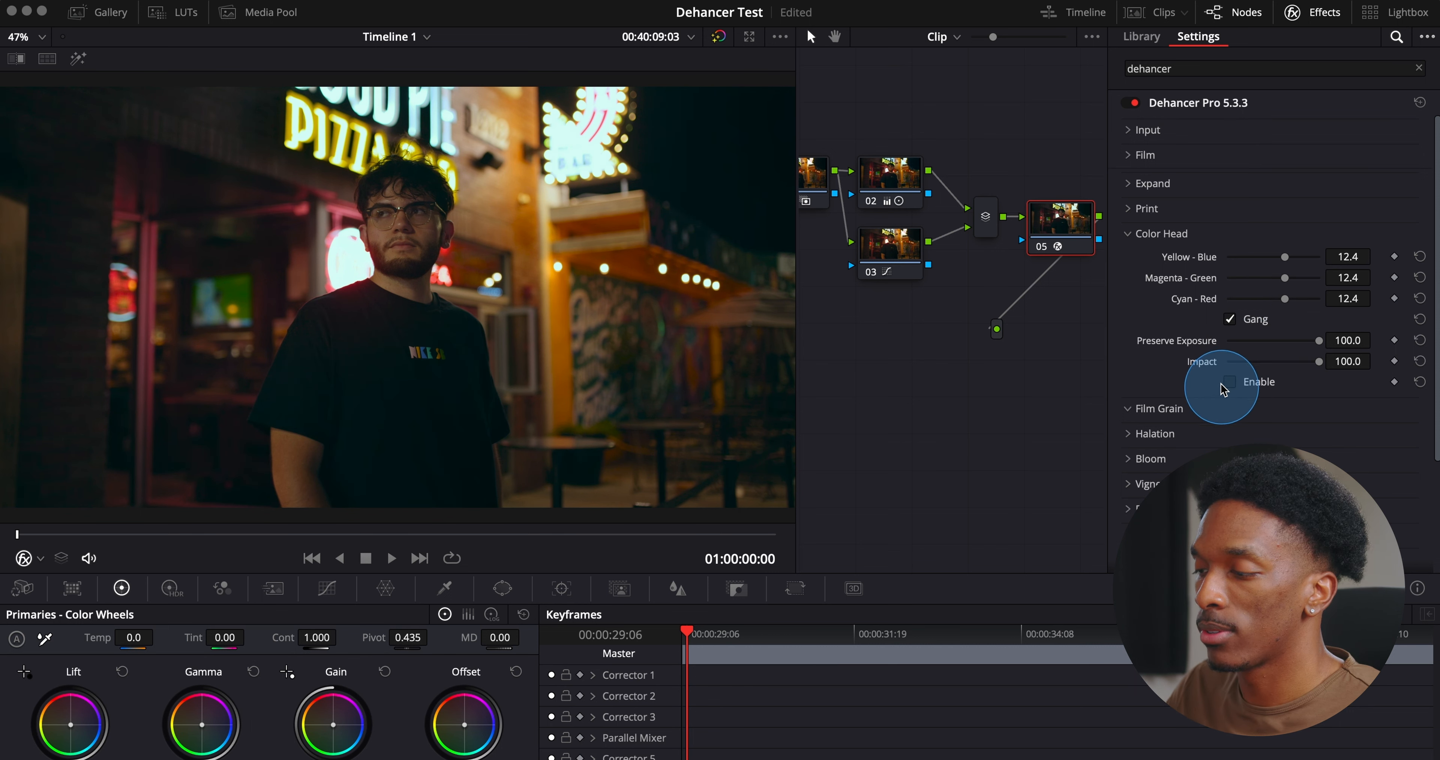
{"action": "left_click", "coordinate": [1152, 234]}
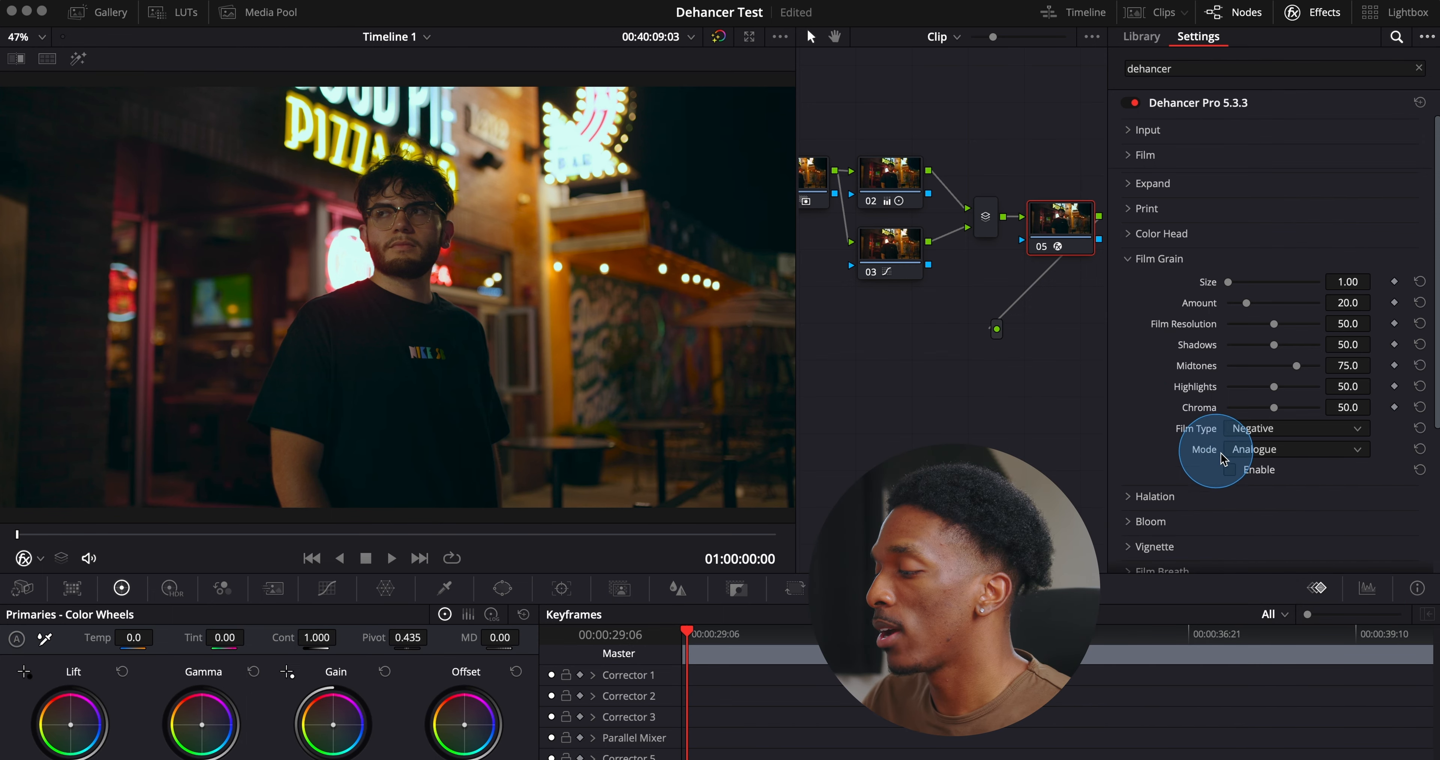
Enable Film Grain, toggling it off and on to compare the image with and without grain.
{"action": "left_click", "coordinate": [1231, 470]}
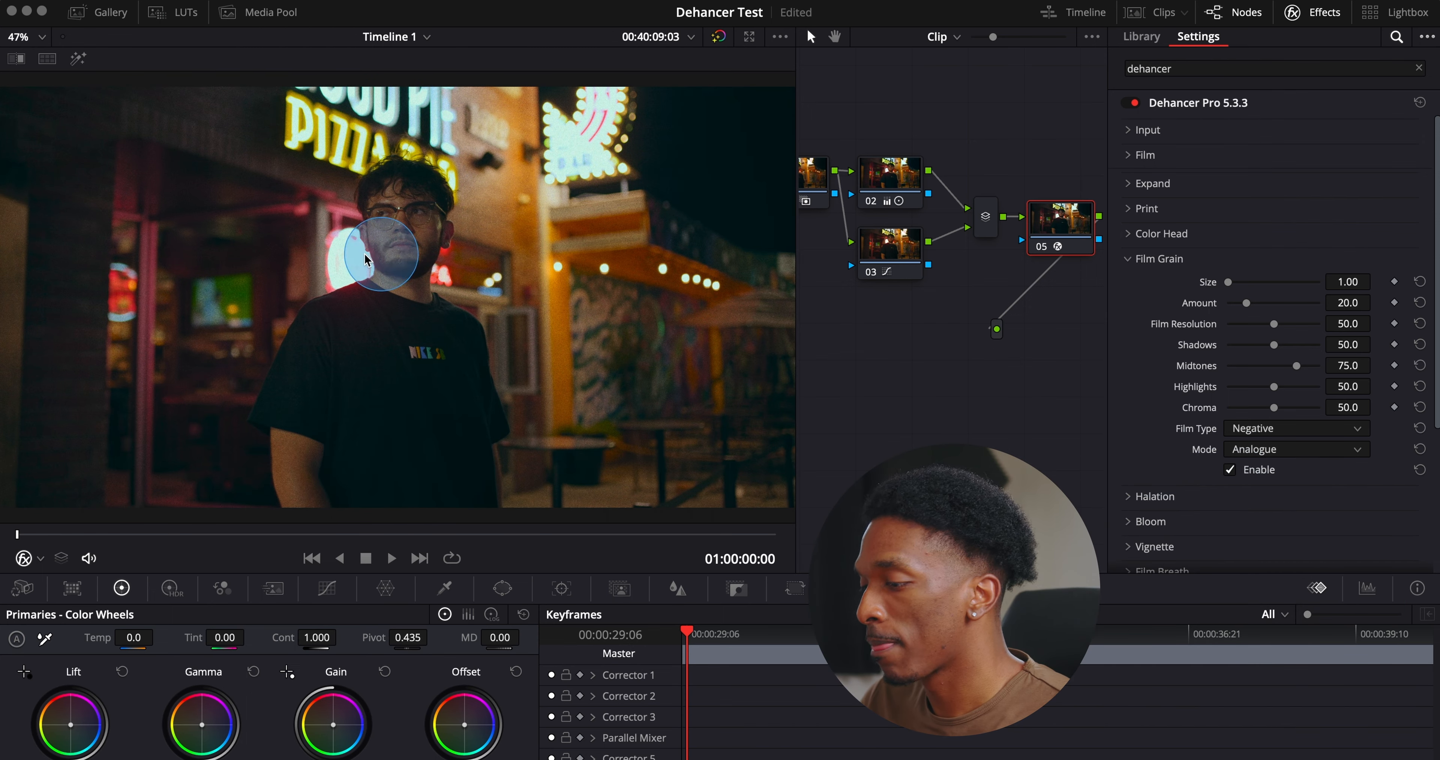
{"action": "left_click", "coordinate": [1233, 472]}
{"action": "left_click", "coordinate": [1232, 471]}
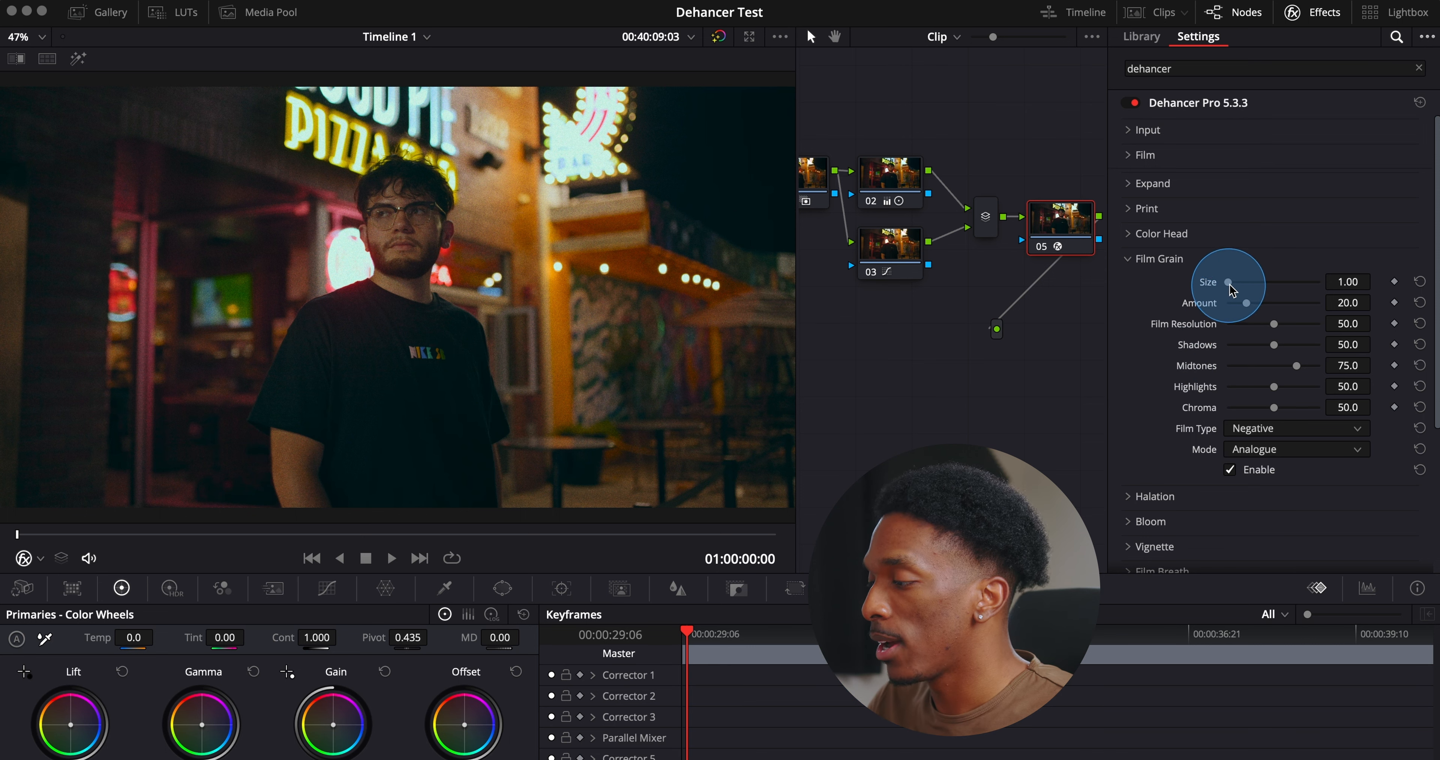
Set the film grain's Size to 2.62, Amount to 28.5, Film Resolution to 80.8, Shadows to 42.2, Midtones to 28.5 and Highlights to 27.5.
{"action": "left_click_drag", "start_coordinate": [1229, 286], "coordinate": [1235, 286]}
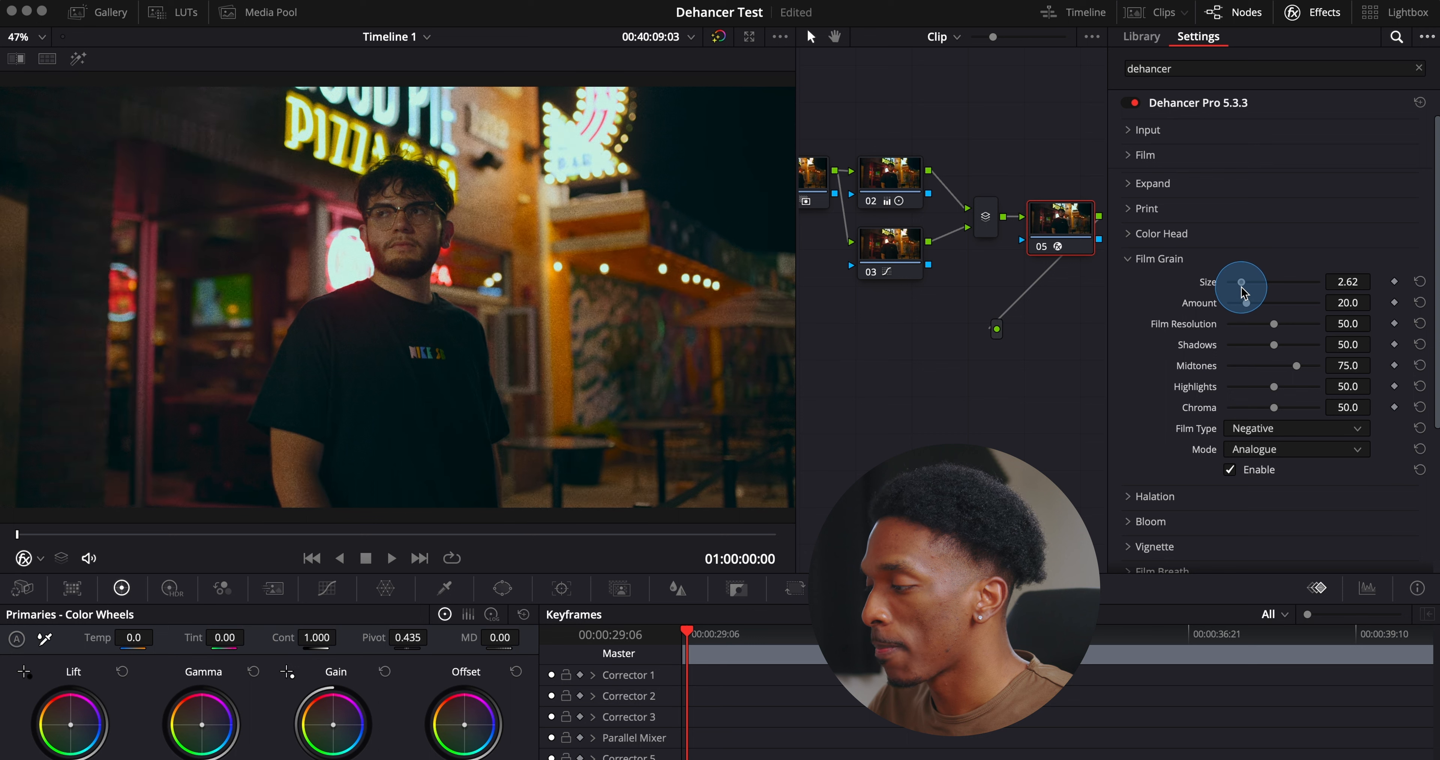
{"action": "left_click_drag", "start_coordinate": [1247, 302], "coordinate": [1304, 330]}
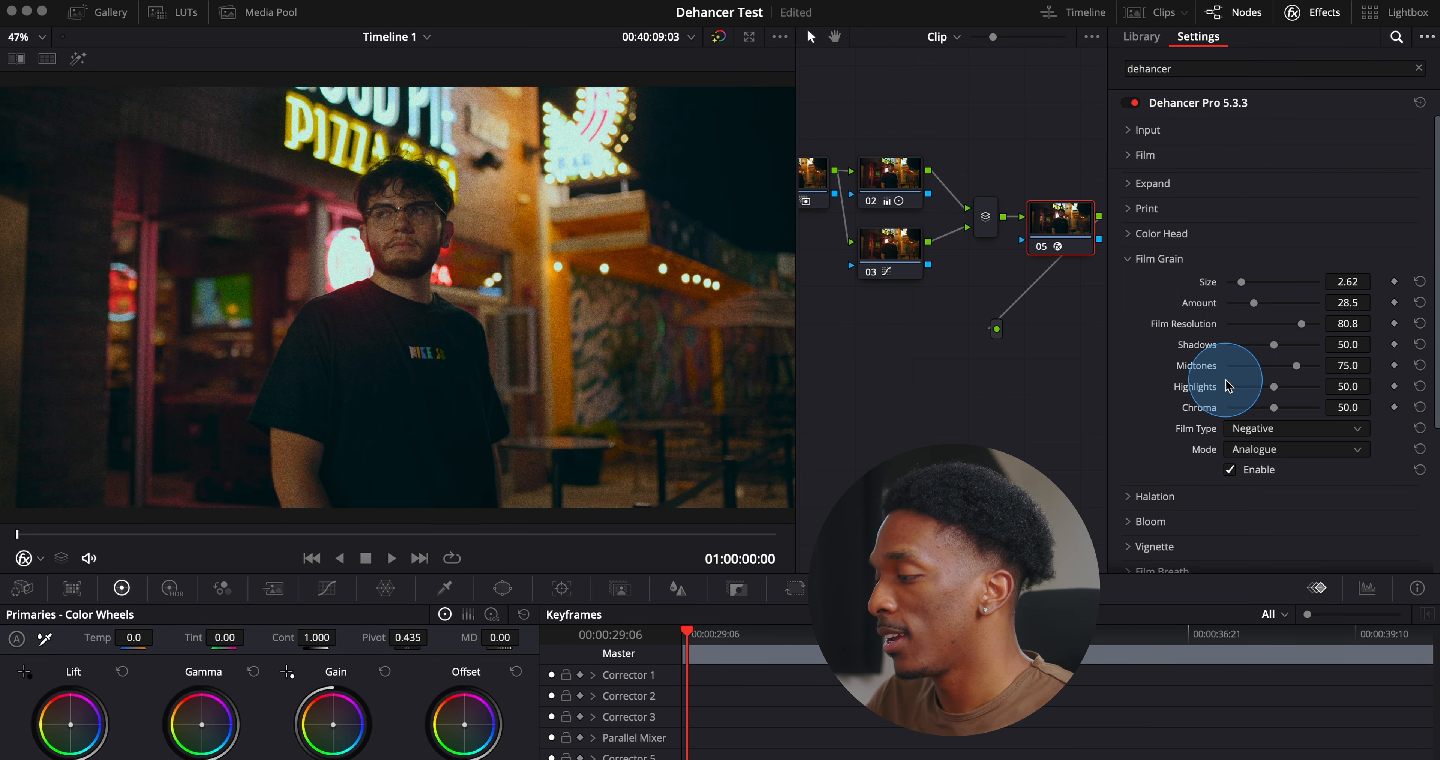
{"action": "left_click_drag", "start_coordinate": [1297, 369], "coordinate": [1276, 371]}
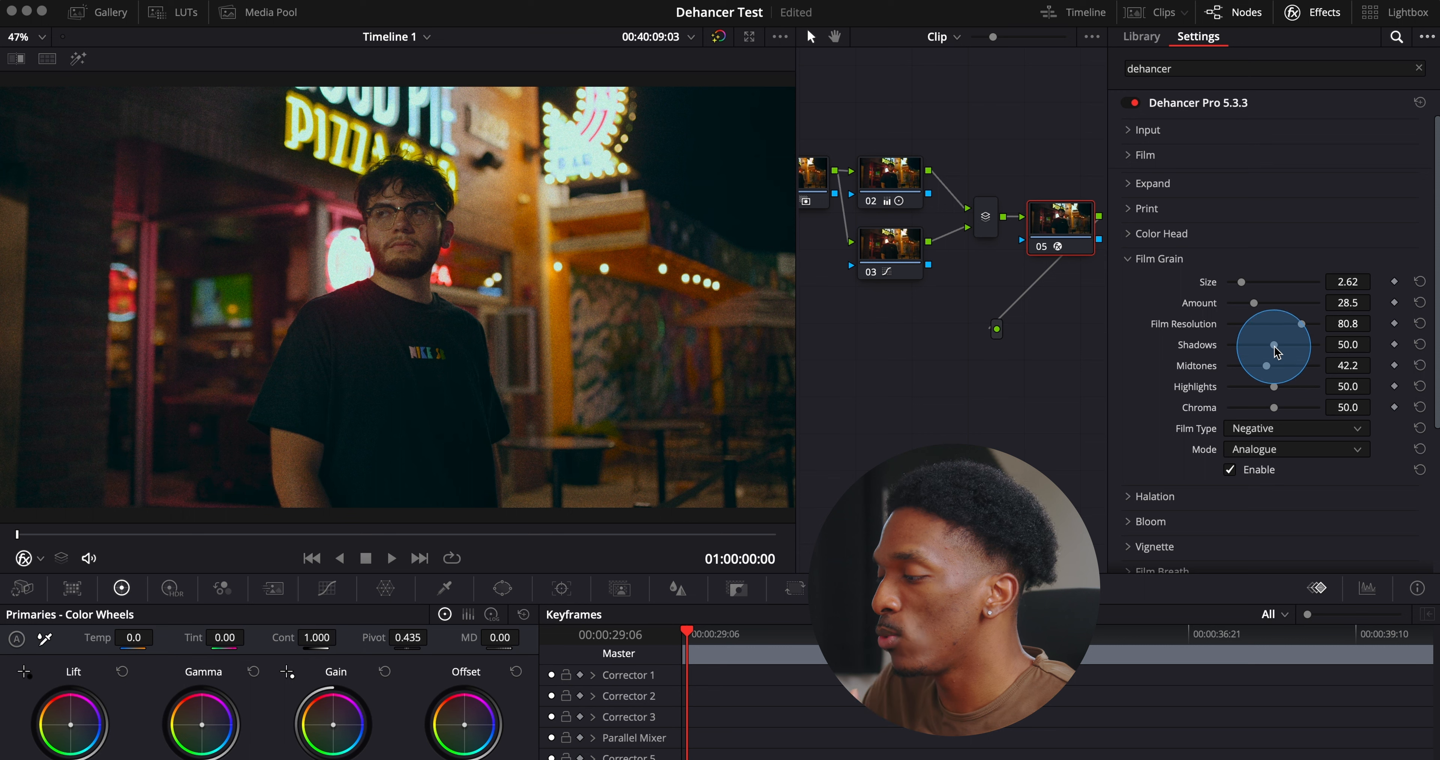
{"action": "left_click_drag", "start_coordinate": [1274, 345], "coordinate": [1275, 390]}
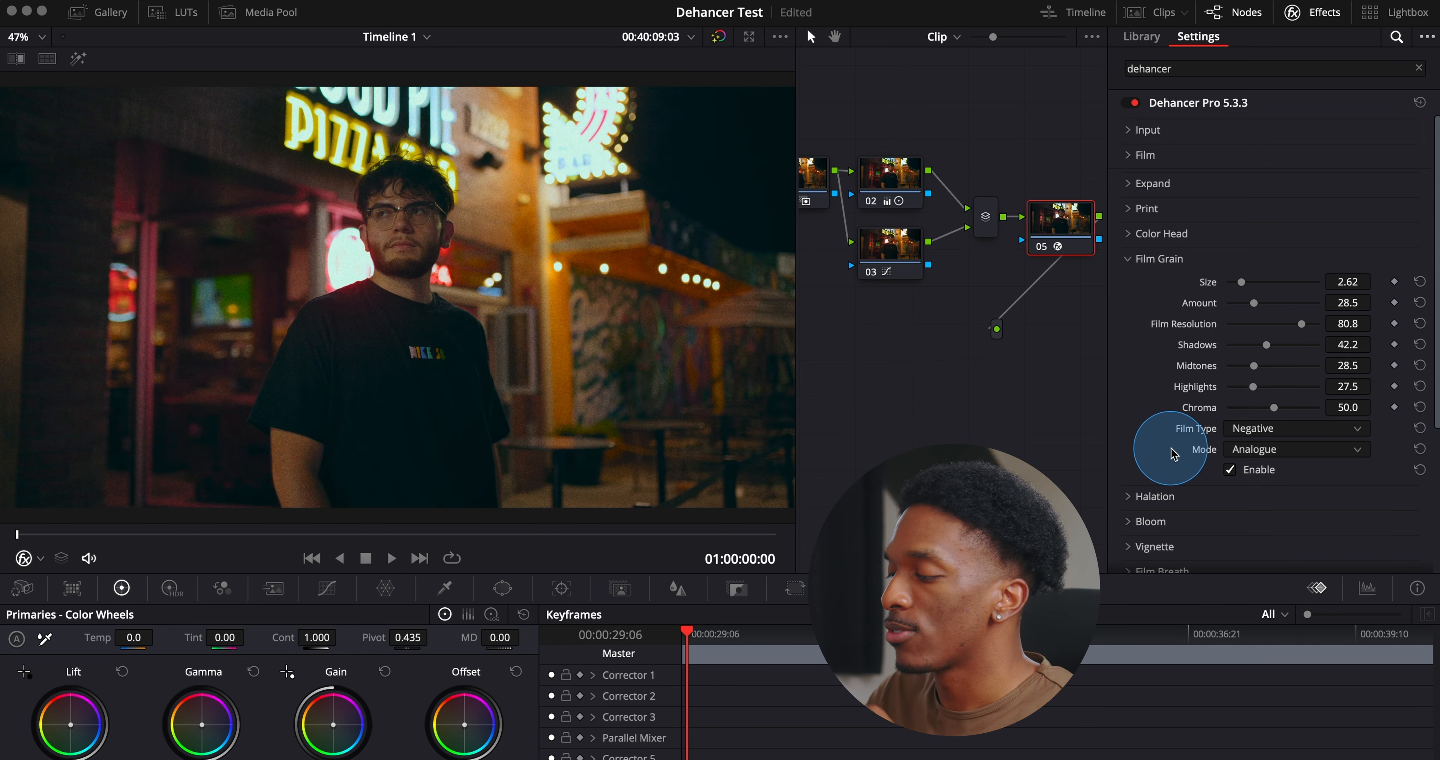
Try the Positive film type and the Digital (experimental) mode on the film grain.
{"action": "left_click", "coordinate": [1308, 431]}
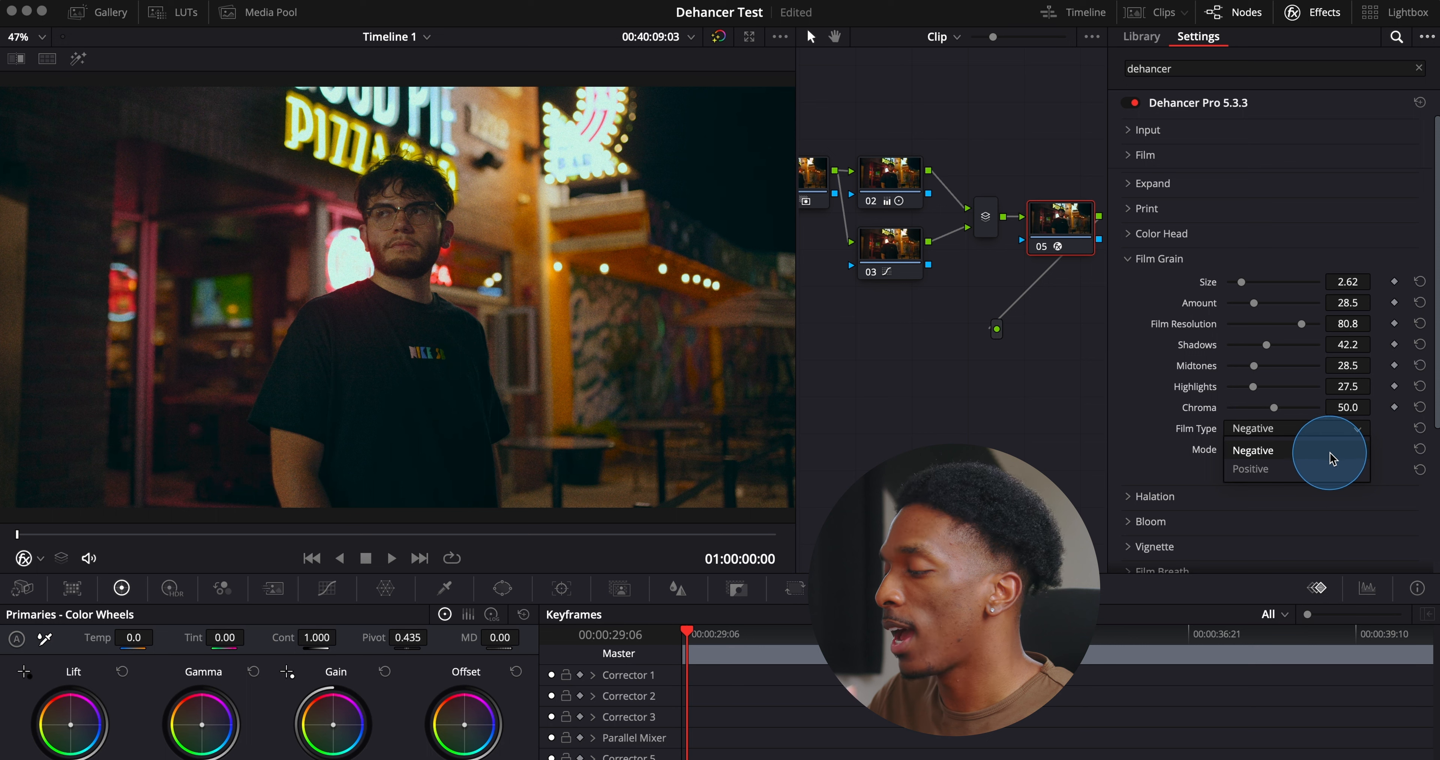
{"action": "left_click", "coordinate": [1323, 473]}
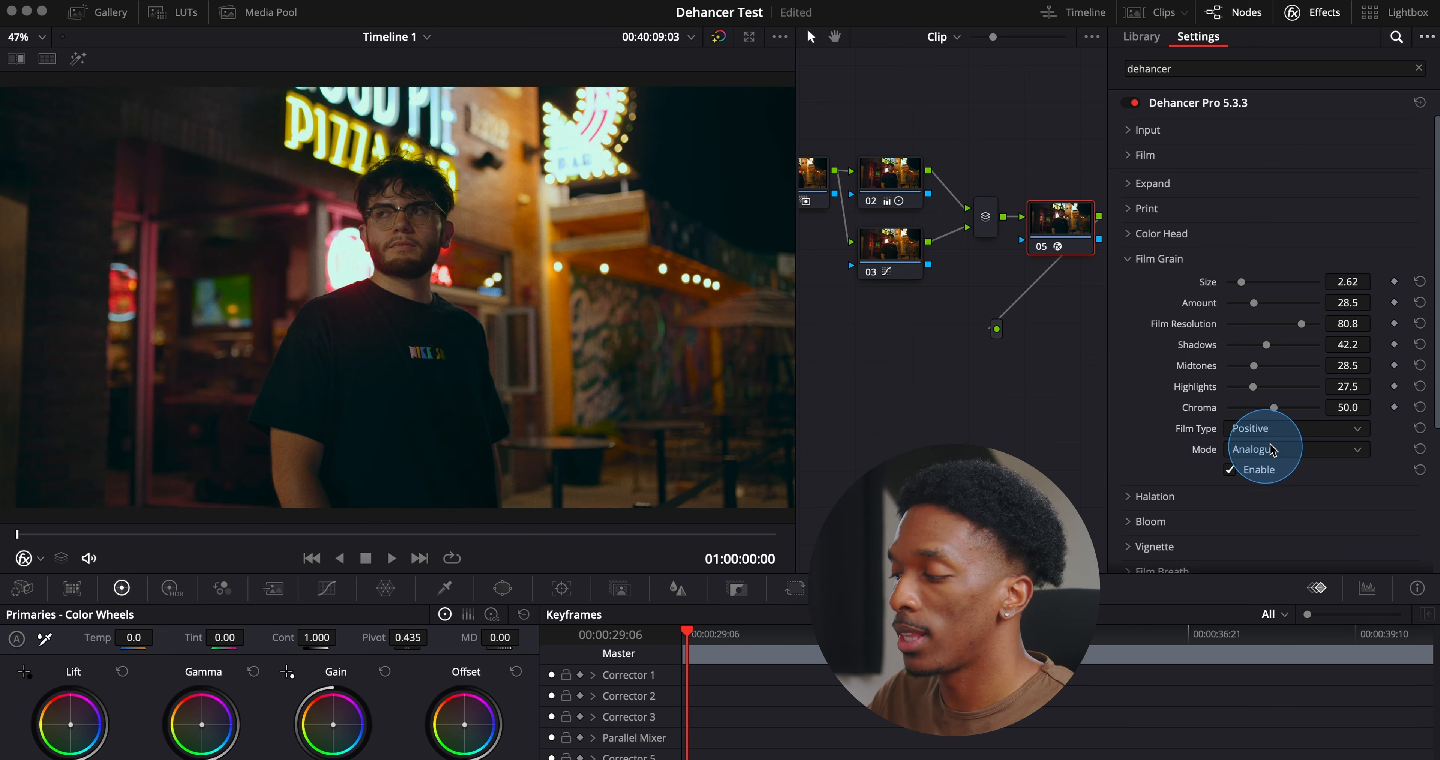
{"action": "left_click", "coordinate": [1282, 431]}
{"action": "left_click", "coordinate": [1286, 453]}
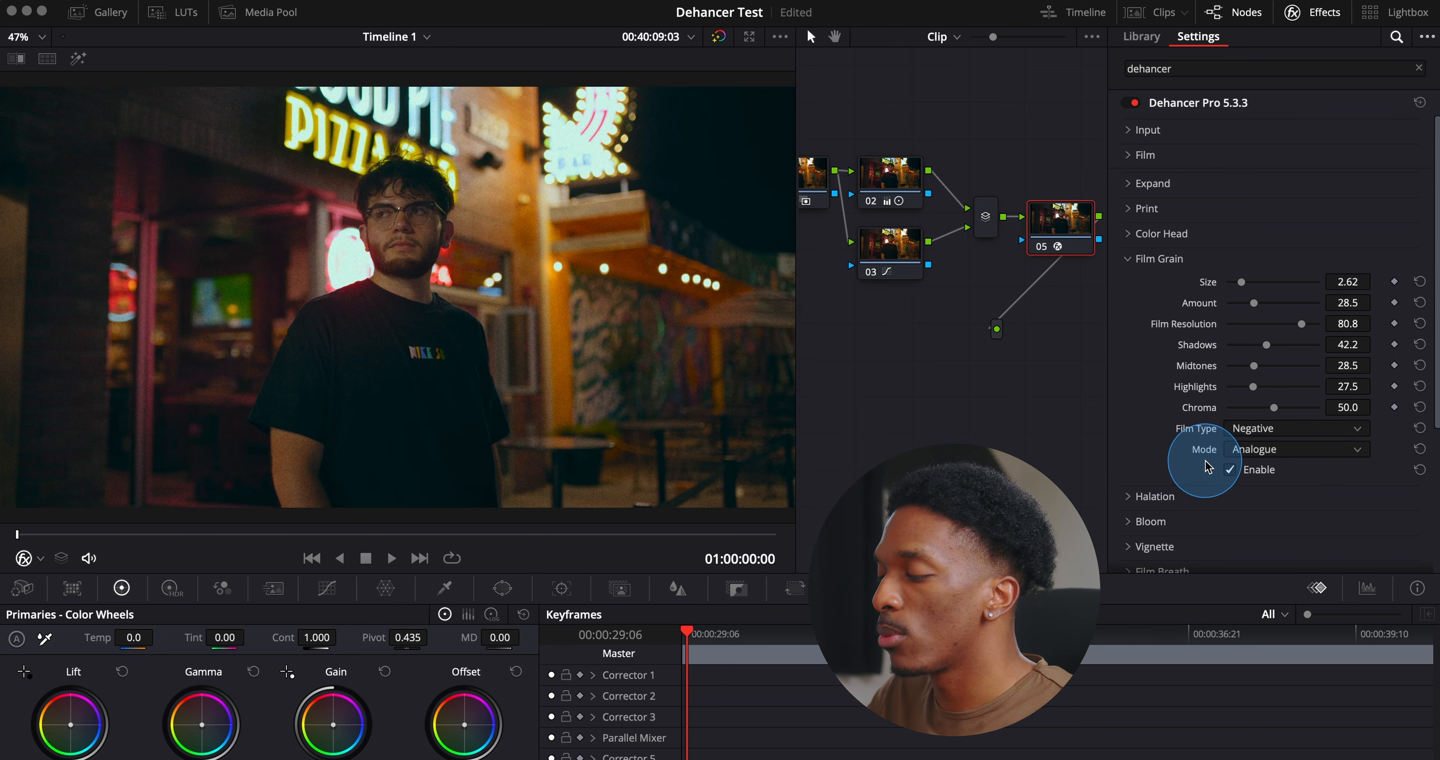
{"action": "left_click", "coordinate": [1277, 449]}
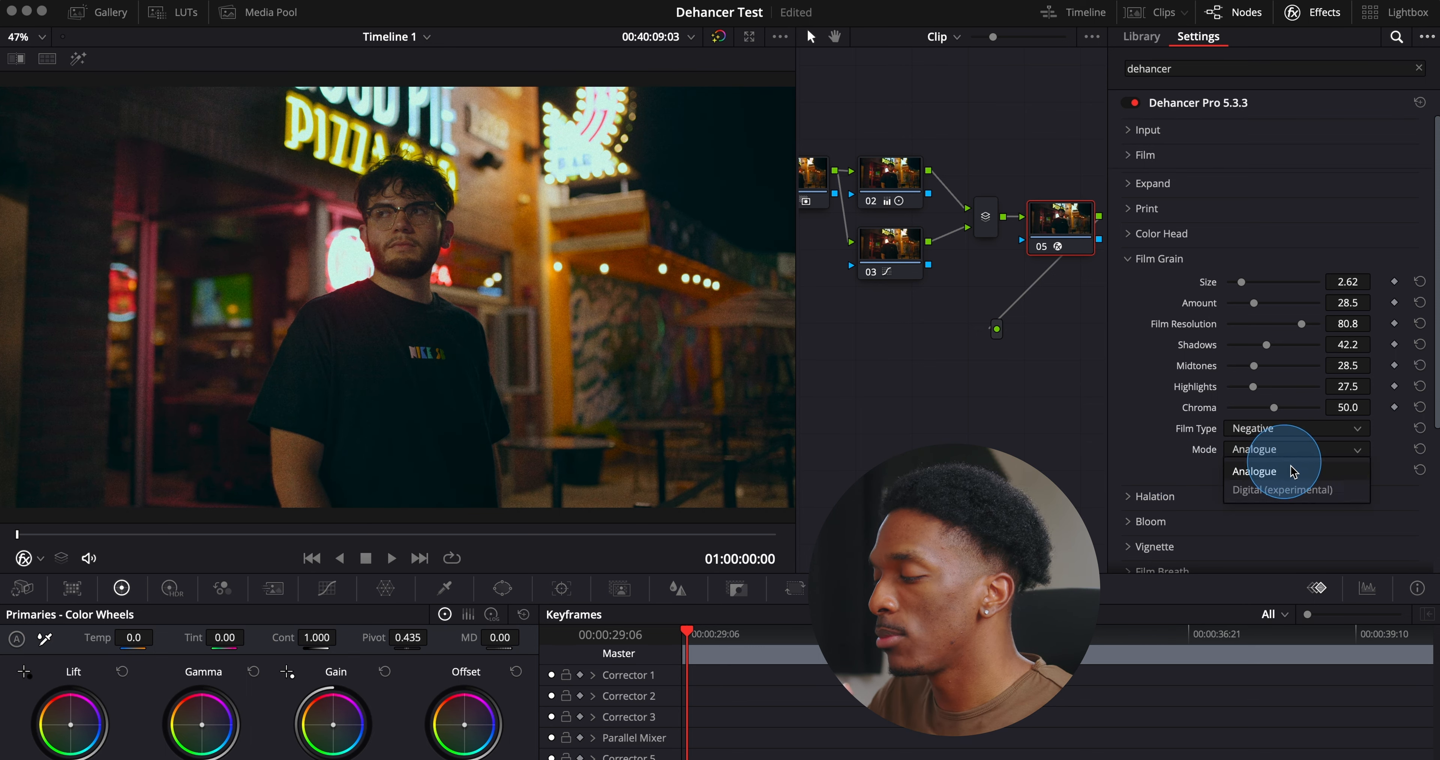
{"action": "left_click", "coordinate": [1299, 489]}
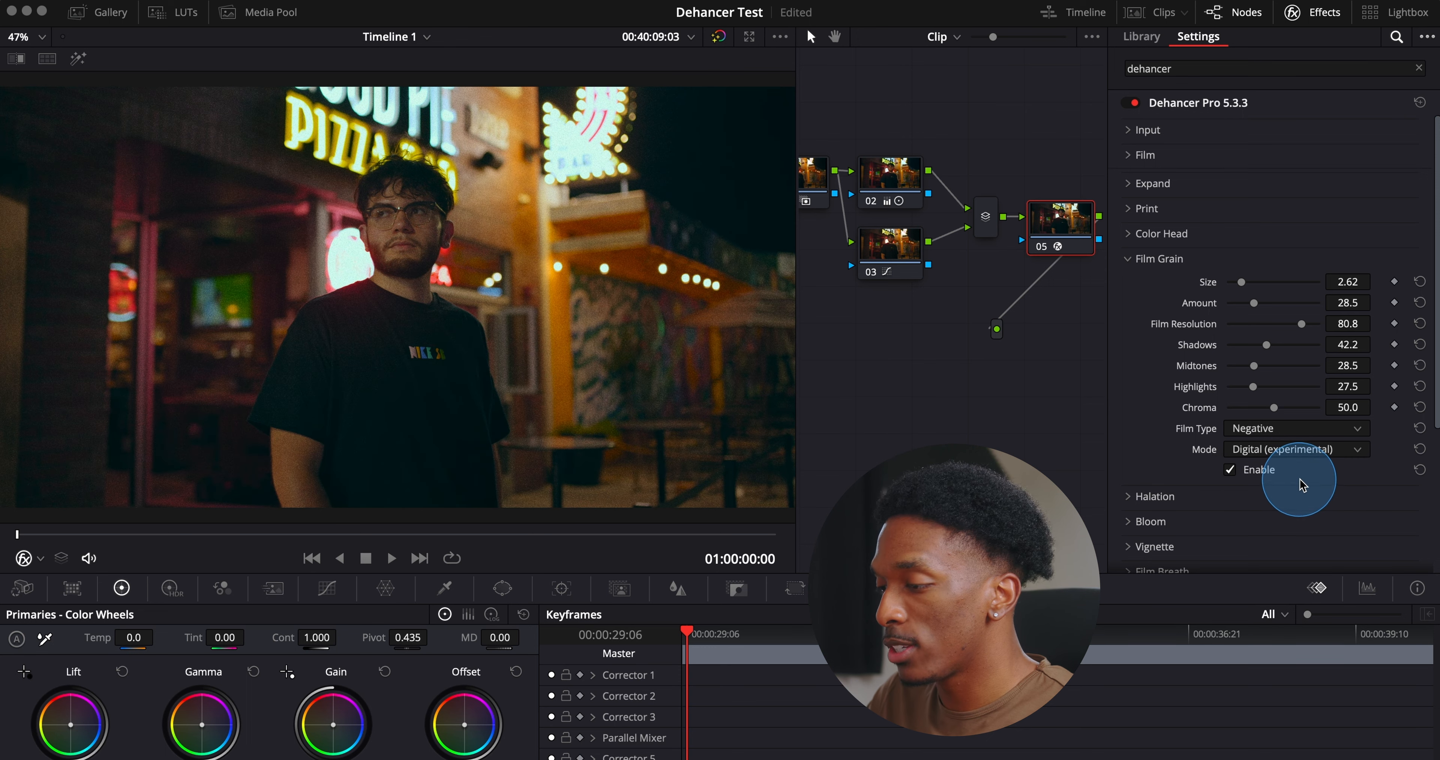
{"action": "left_click", "coordinate": [1252, 450]}
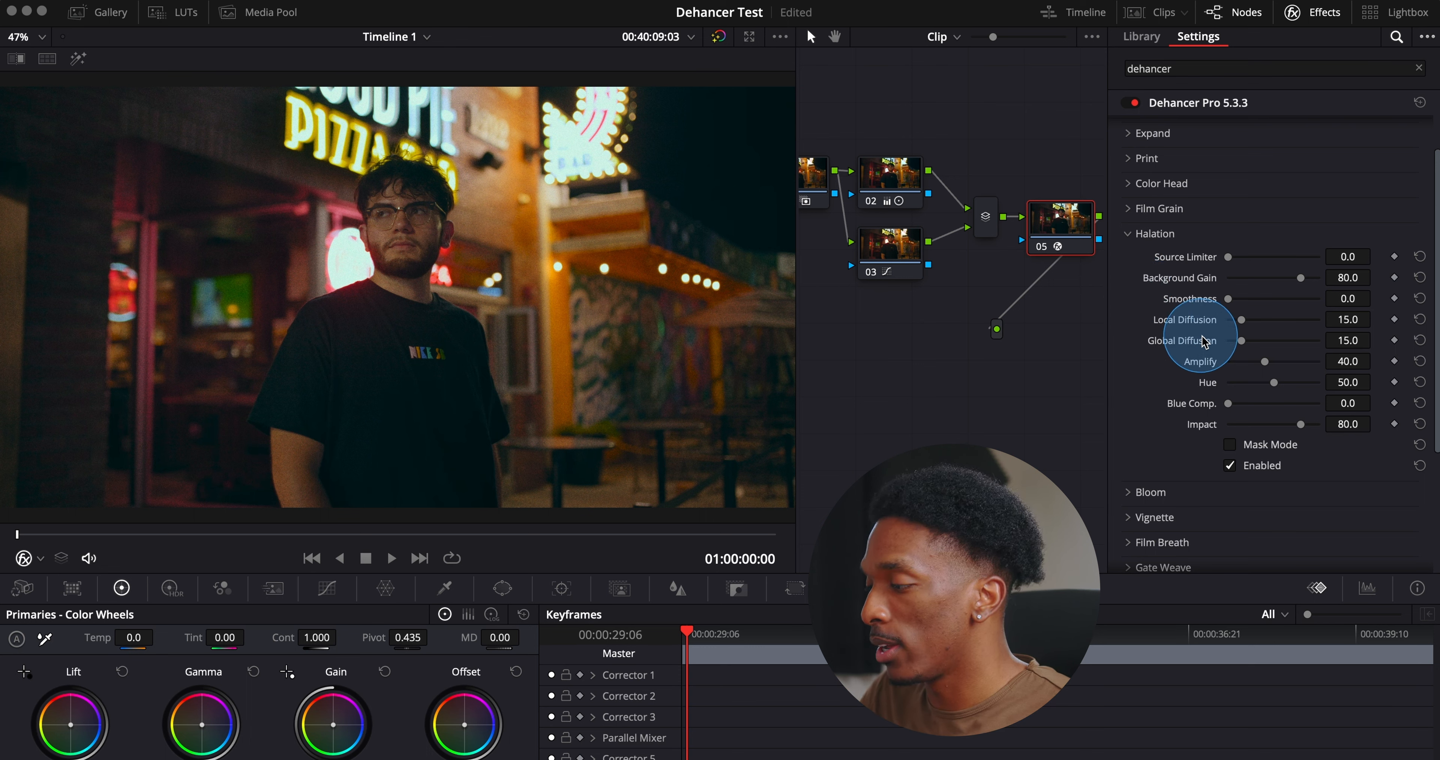
Set Halation's Background Gain to 100, Local Diffusion to 74.3, Amplify to 81.7, Hue to 71.6 and Impact to 89.9.
{"action": "left_click_drag", "start_coordinate": [1241, 322], "coordinate": [1261, 321]}
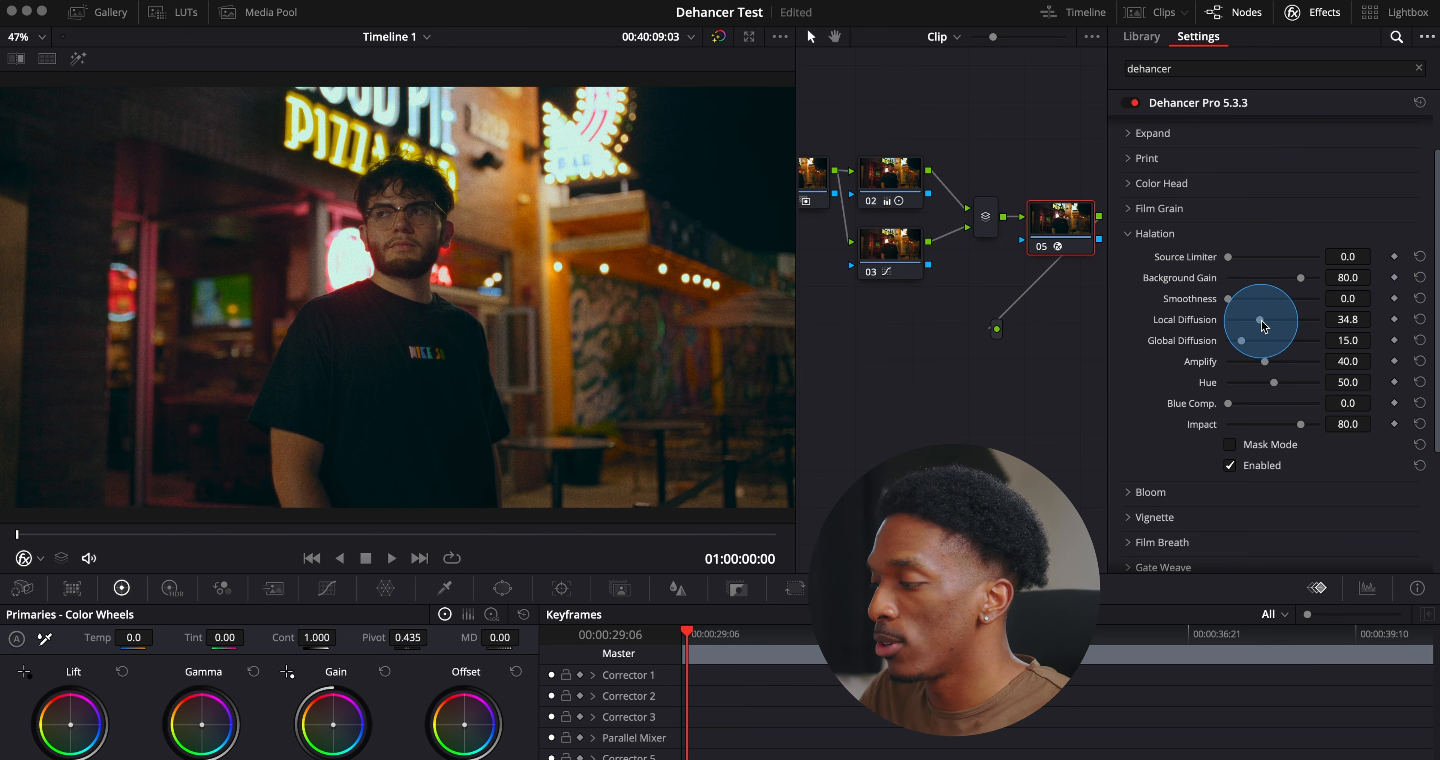
{"action": "left_click_drag", "start_coordinate": [1262, 321], "coordinate": [1296, 324]}
{"action": "left_click_drag", "start_coordinate": [1264, 361], "coordinate": [1291, 370]}
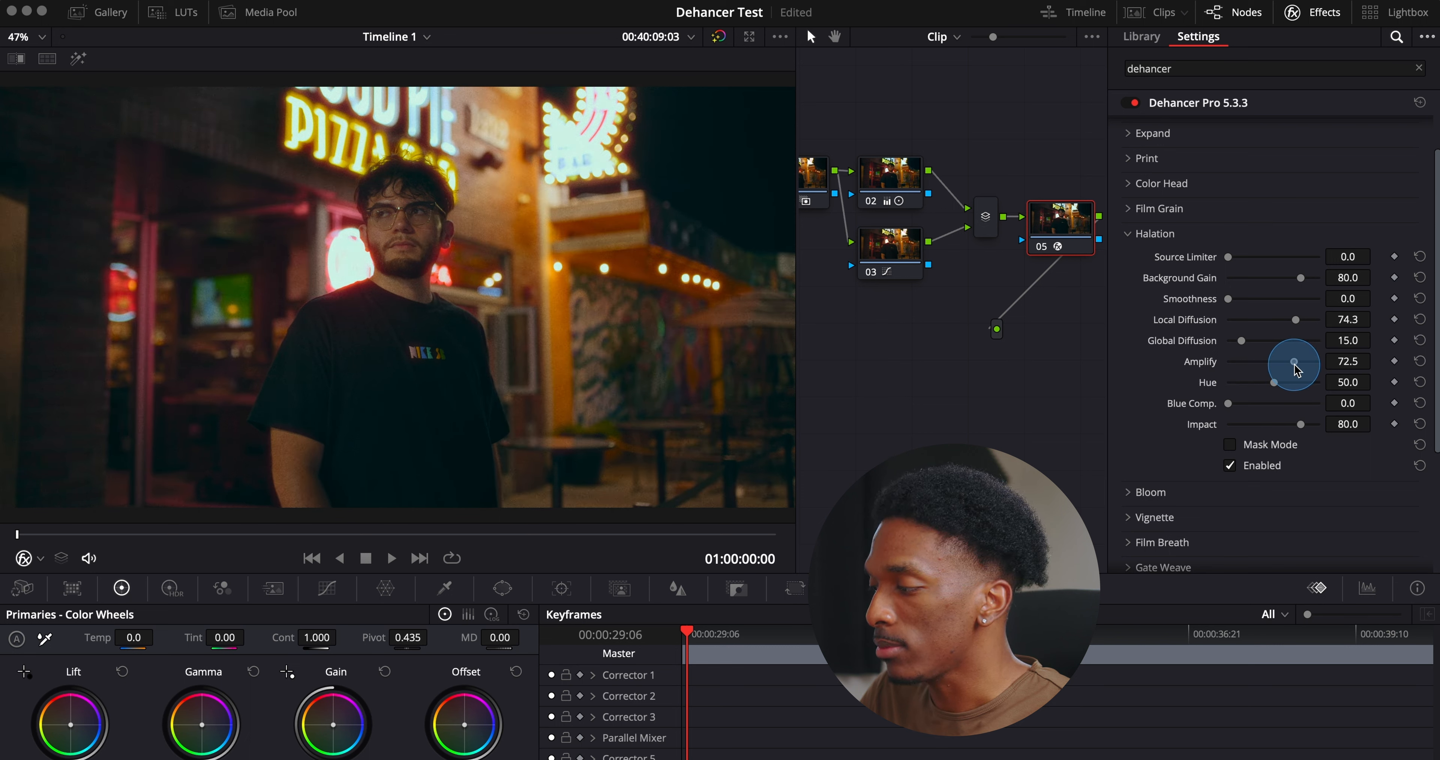
{"action": "left_click_drag", "start_coordinate": [1296, 367], "coordinate": [1298, 367]}
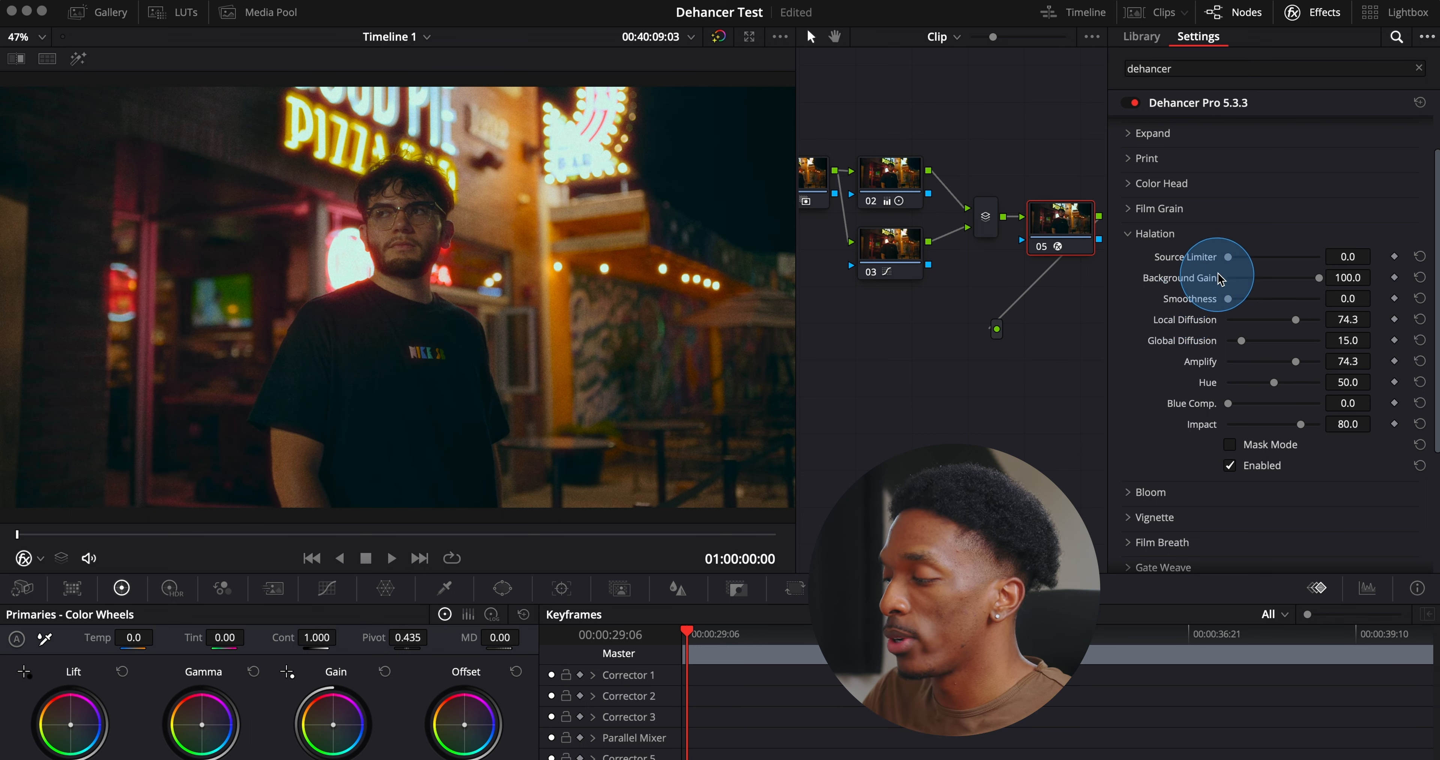
{"action": "mouse_move", "coordinate": [1231, 259]}
{"action": "left_mouse_down"}
{"action": "mouse_move", "coordinate": [1272, 261]}
{"action": "mouse_move", "coordinate": [1226, 271]}
{"action": "left_mouse_up"}
{"action": "mouse_move", "coordinate": [1295, 361]}
{"action": "left_mouse_down"}
{"action": "mouse_move", "coordinate": [1314, 371]}
{"action": "mouse_move", "coordinate": [1259, 371]}
{"action": "mouse_move", "coordinate": [1303, 363]}
{"action": "left_mouse_up"}
{"action": "left_click_drag", "start_coordinate": [1274, 382], "coordinate": [1310, 428]}
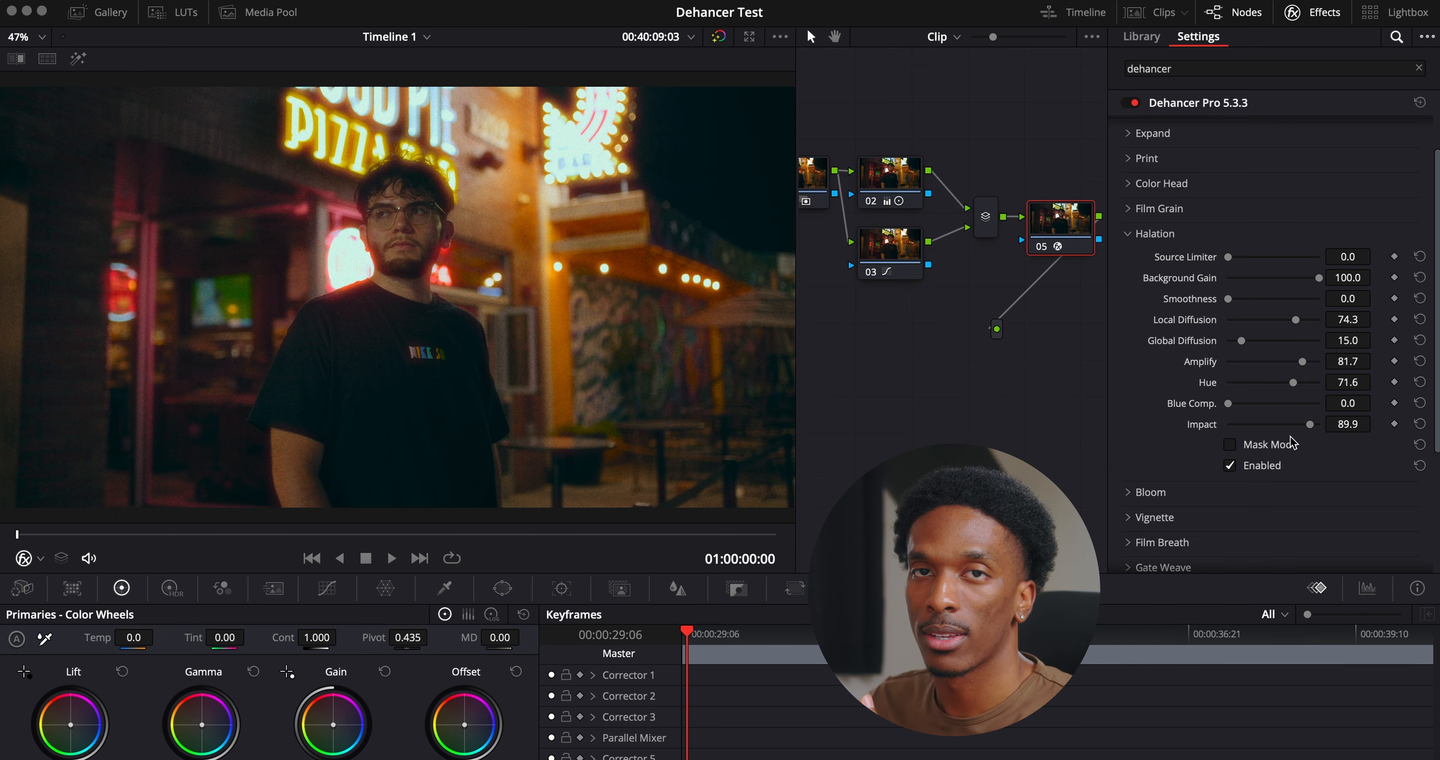
Compare the image with Bloom off and on, and refine the bloom with Diffusion 53.2 and adjusted Amplify and Impact.
{"action": "left_click", "coordinate": [1048, 371]}
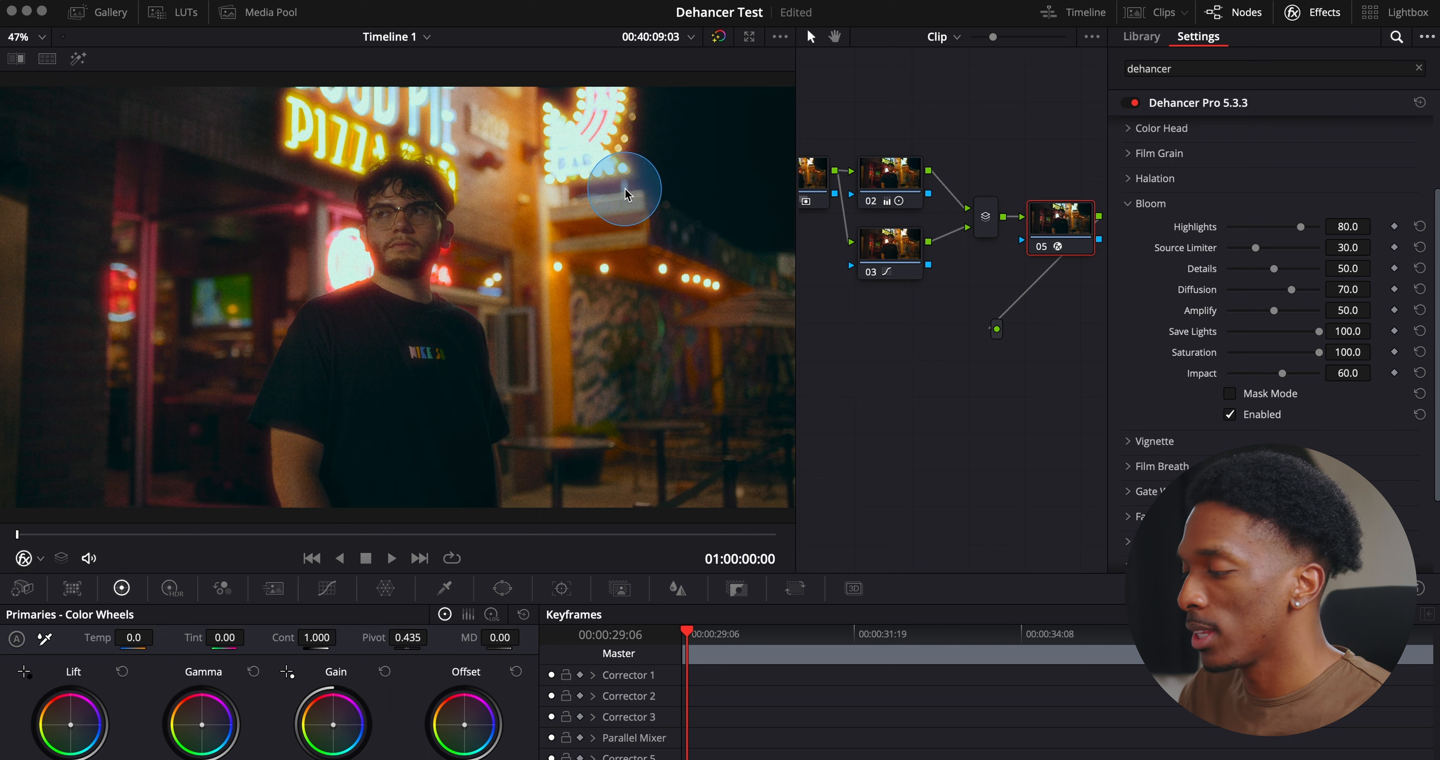
{"action": "left_click", "coordinate": [1231, 414]}
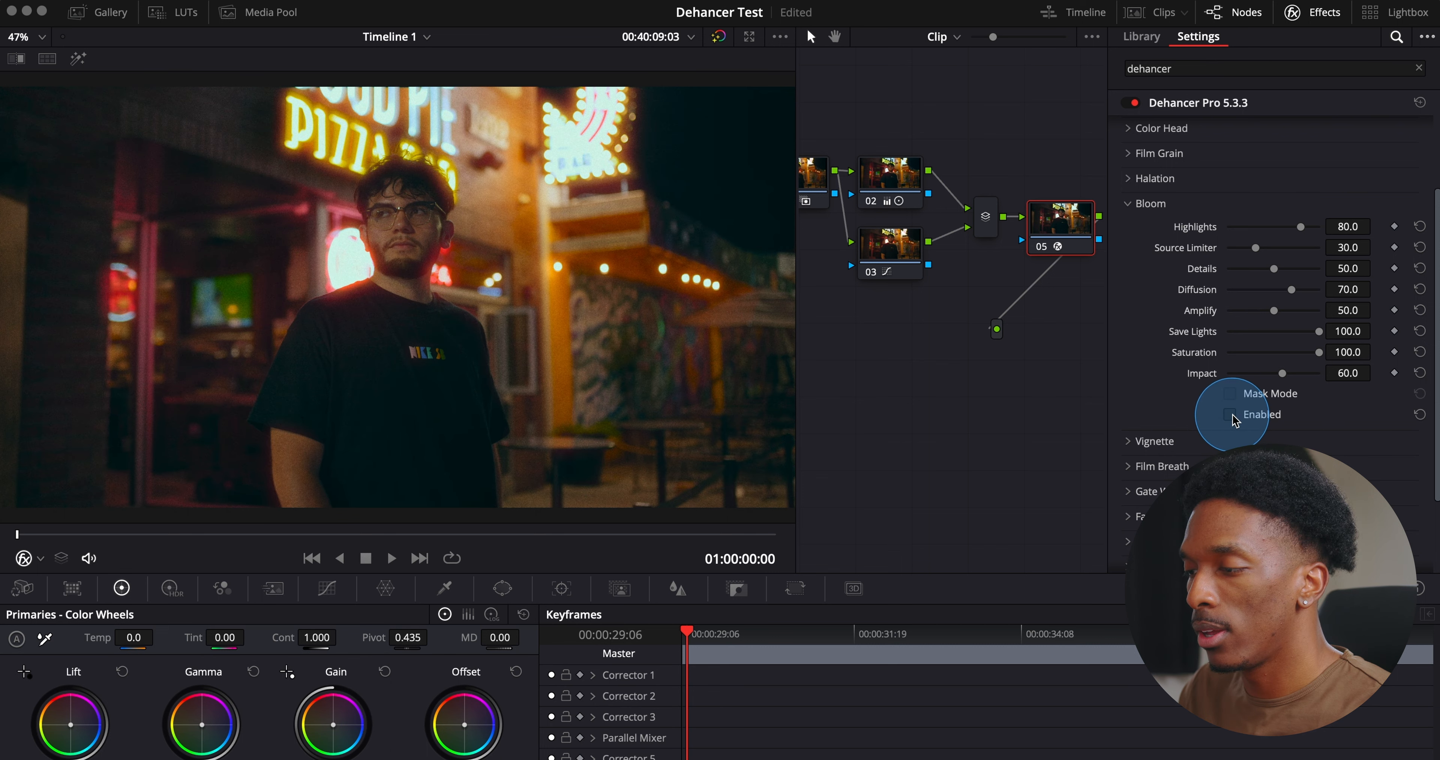
{"action": "left_click", "coordinate": [1232, 417]}
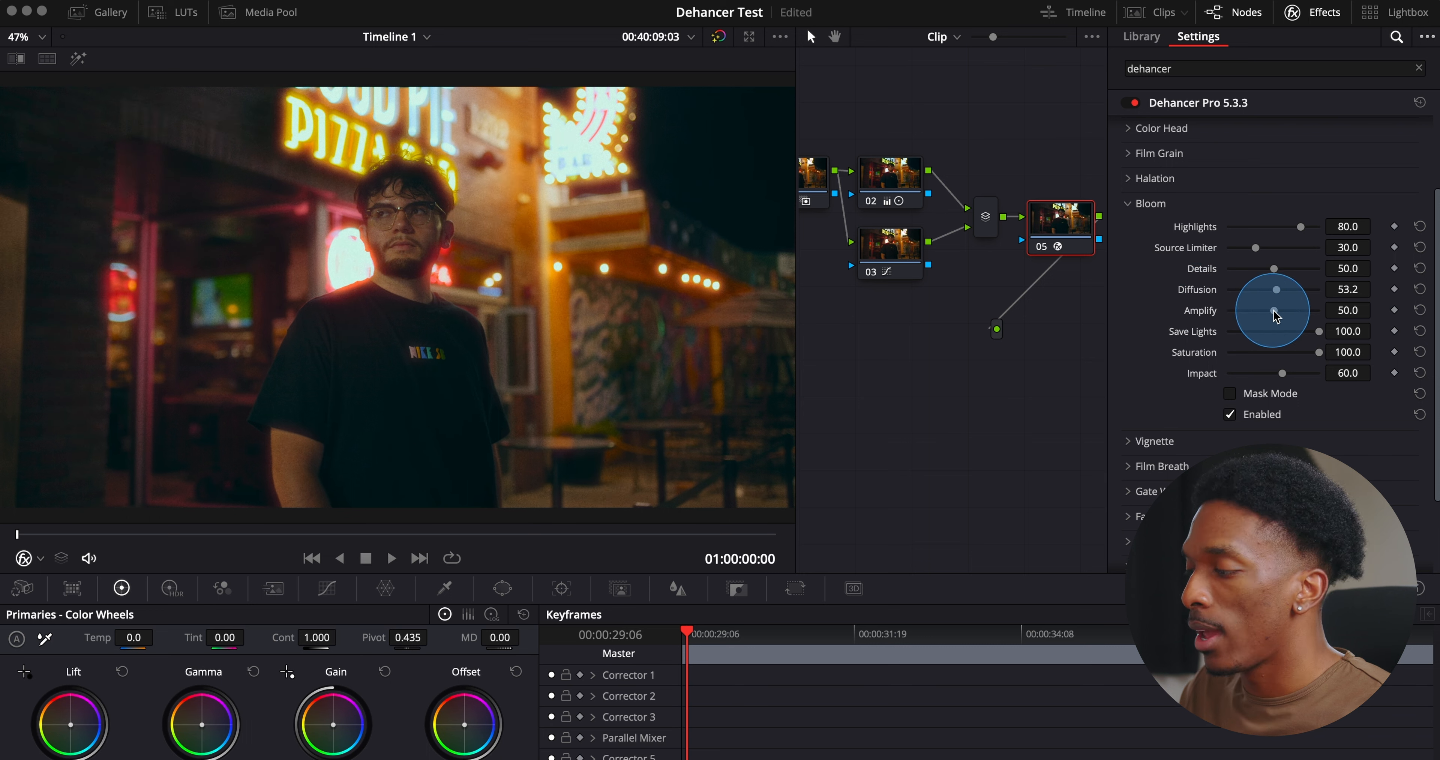
{"action": "left_click_drag", "start_coordinate": [1274, 311], "coordinate": [1320, 334]}
{"action": "mouse_move", "coordinate": [1278, 384]}
{"action": "left_mouse_down"}
{"action": "mouse_move", "coordinate": [1253, 385]}
{"action": "mouse_move", "coordinate": [1270, 384]}
{"action": "left_mouse_up"}
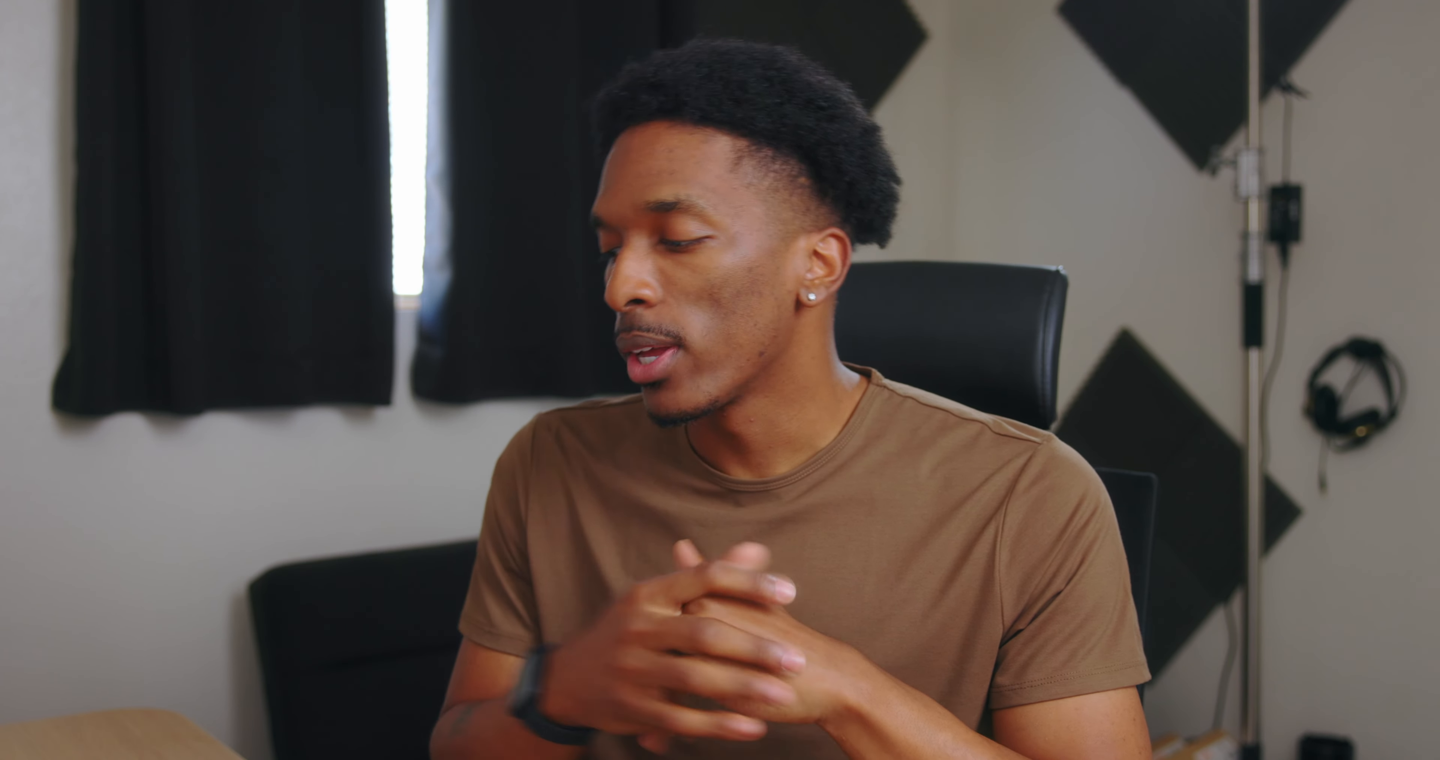